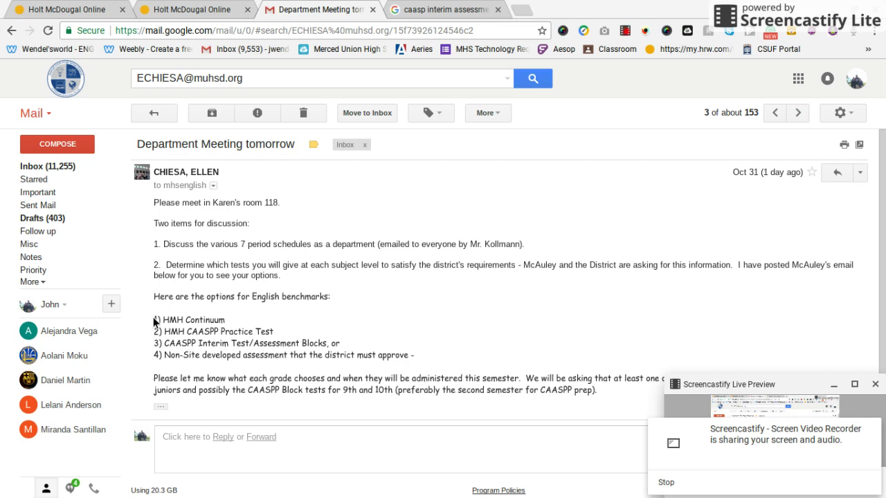
Step: Highlight the four English benchmark options in the department meeting email, singling out the HMH CAASPP Practice Test
drag(155, 319, 429, 359)
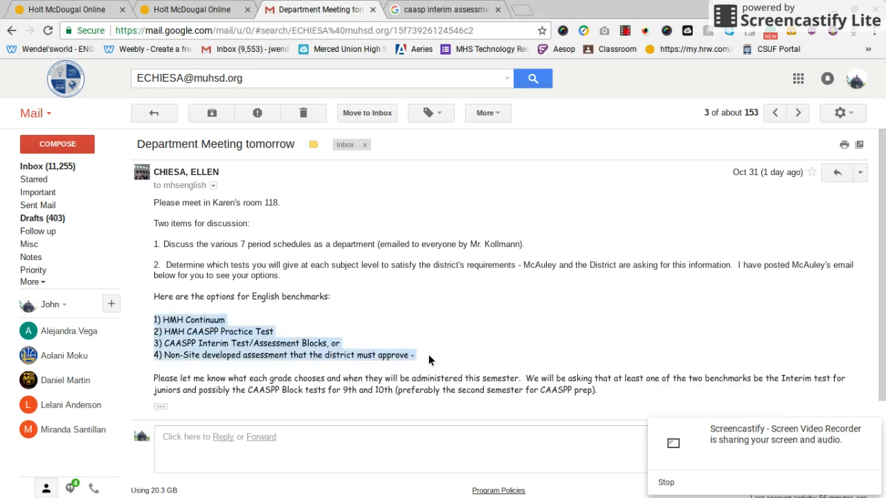
click(154, 331)
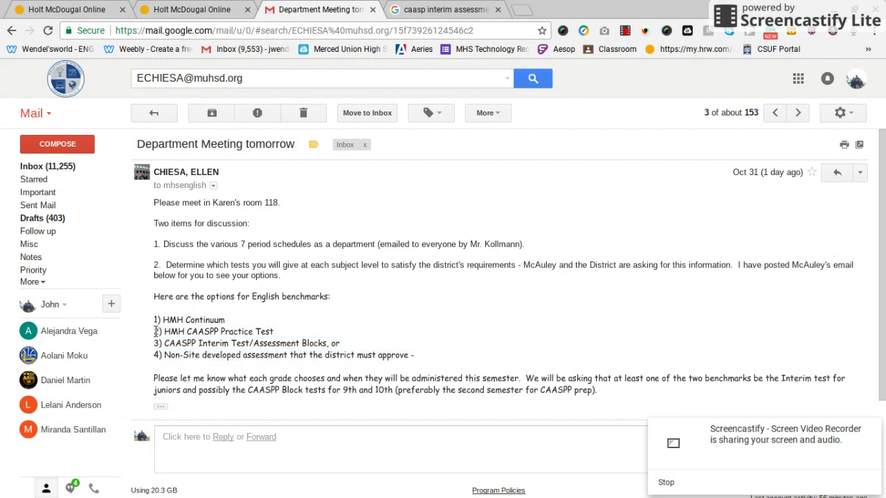
drag(154, 331, 280, 334)
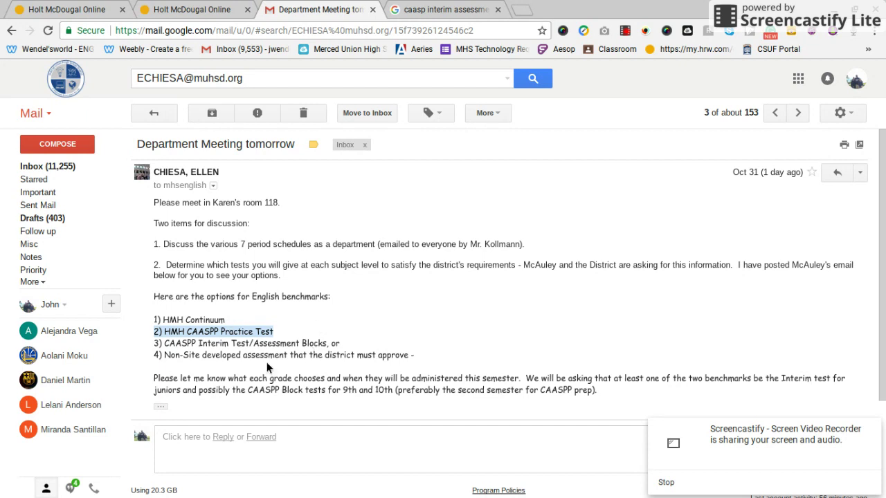
click(217, 333)
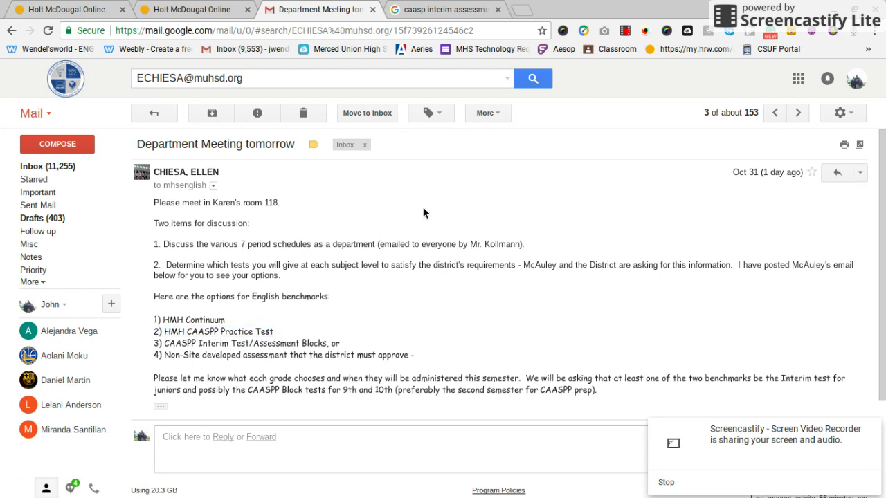
Step: Log in to Holt McDougal Online and open HMH One Assessment from the CA Collections 2017 - Grade 9 resources
click(192, 10)
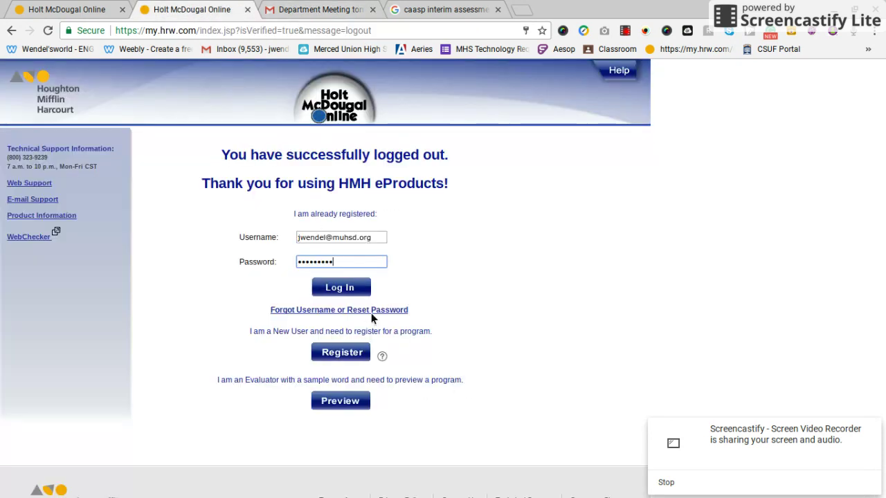
click(354, 292)
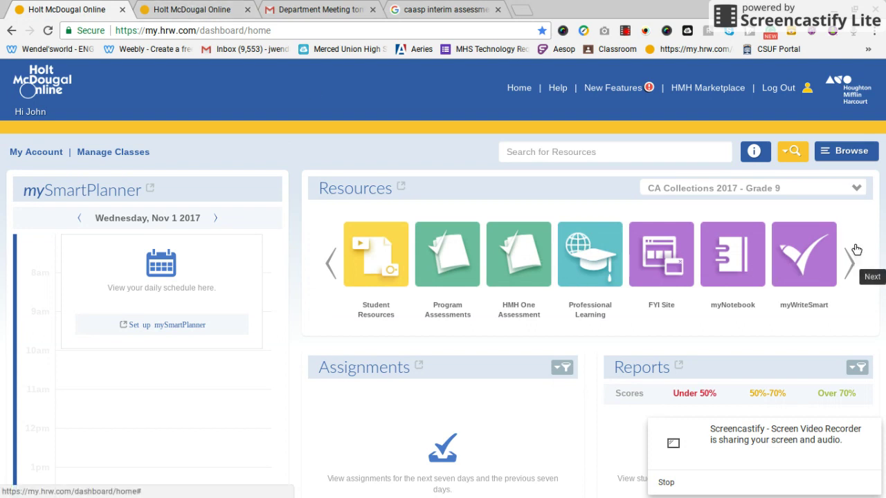
click(853, 189)
click(793, 253)
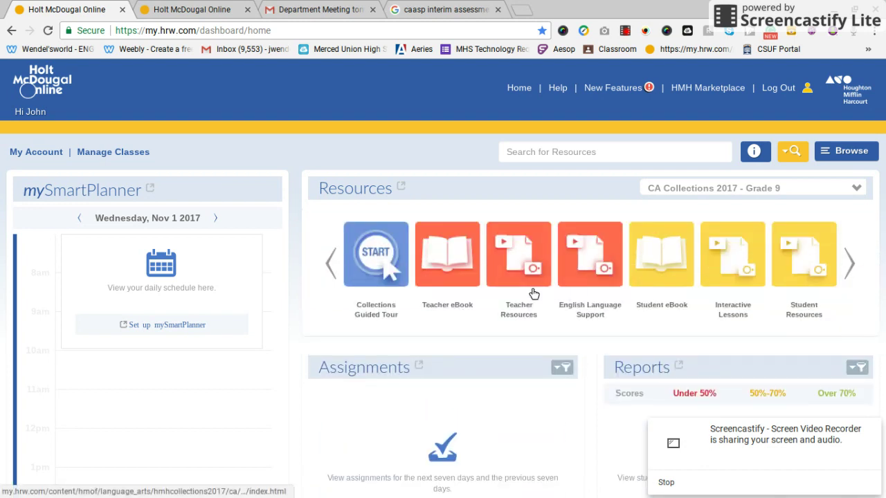
click(850, 264)
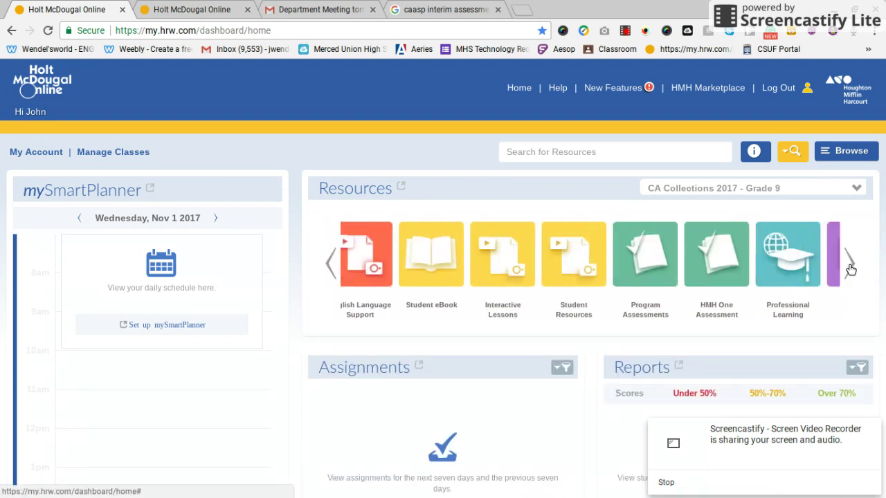
click(517, 262)
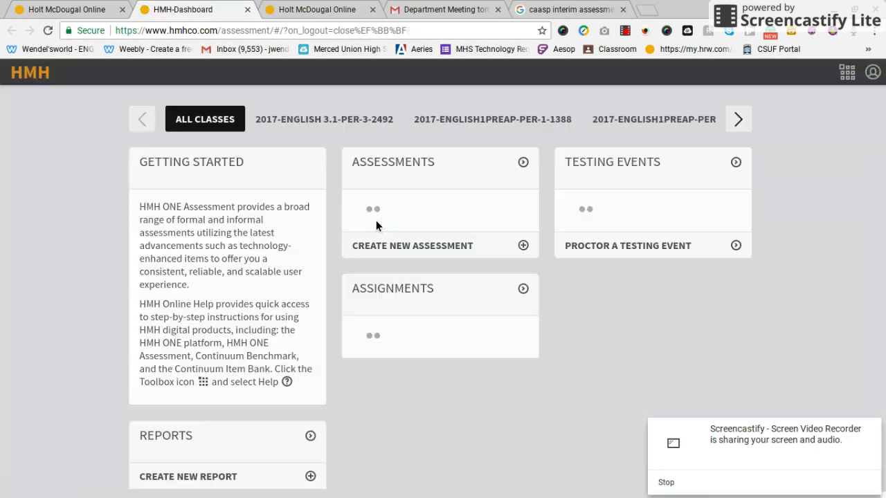
Step: Browse the assessment library and start a preview of Grade 9 CAASPP ELA Practice Test 1
click(524, 163)
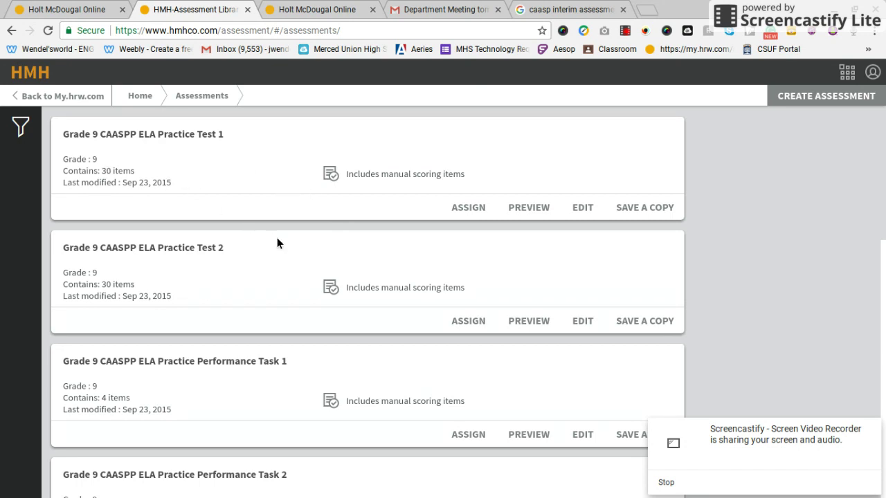
scroll(291, 270, down, 3)
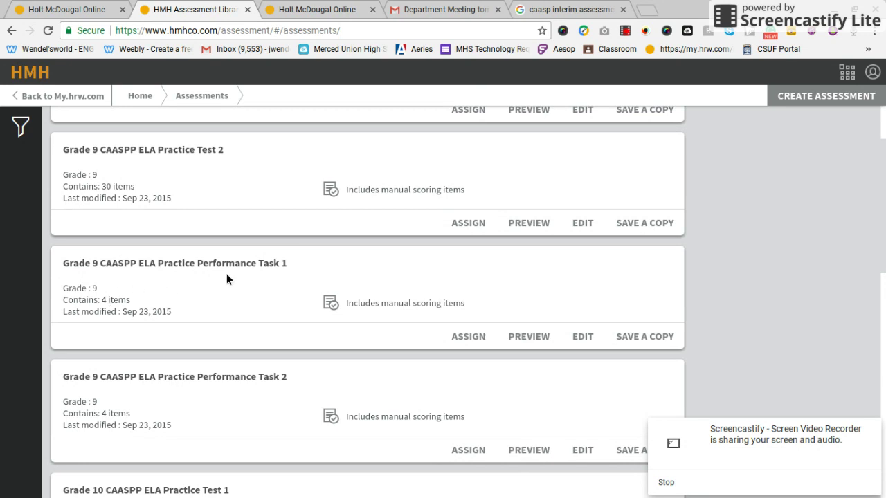
scroll(329, 319, up, 3)
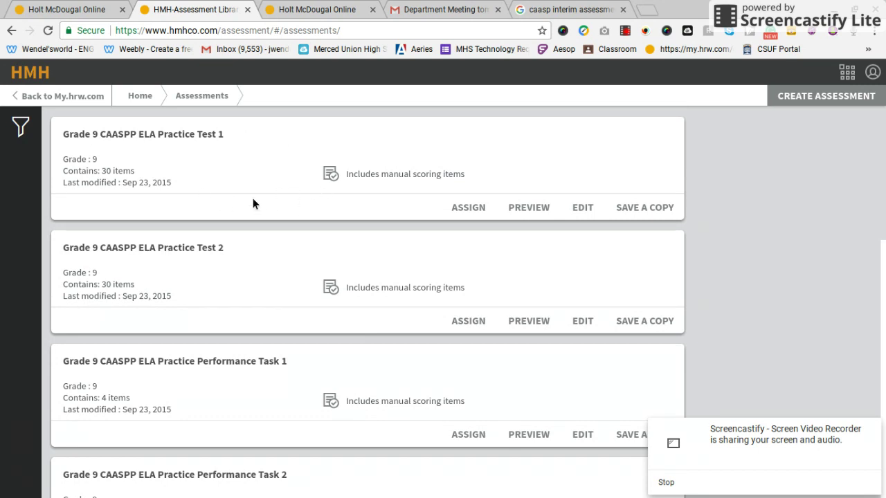
click(527, 209)
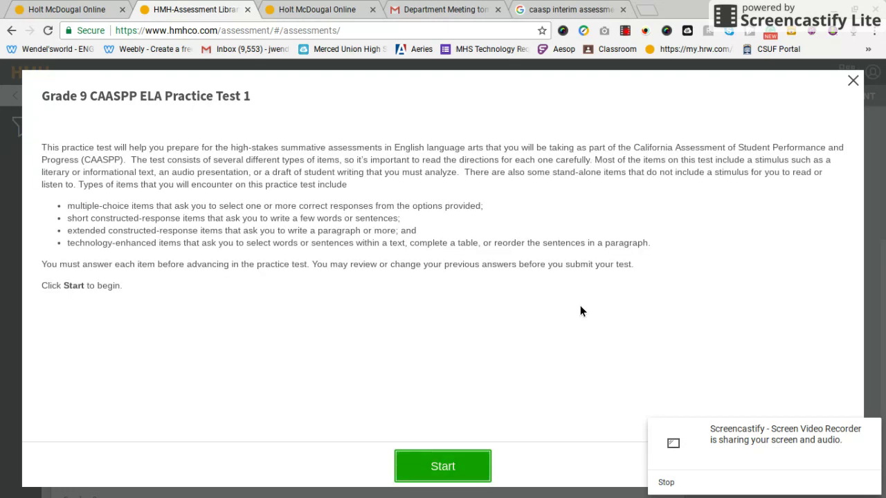
click(460, 474)
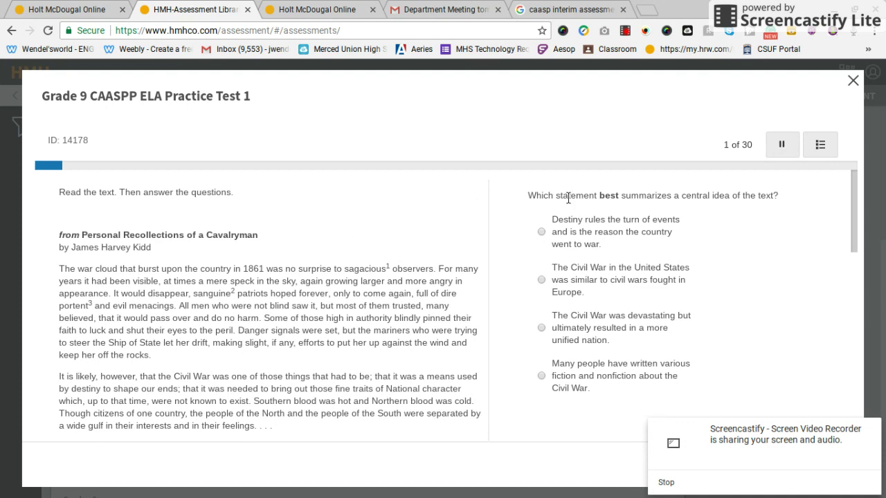
Step: Look over question 1 and its Personal Recollections of a Cavalryman passage down to the footnotes
scroll(567, 198, down, 7)
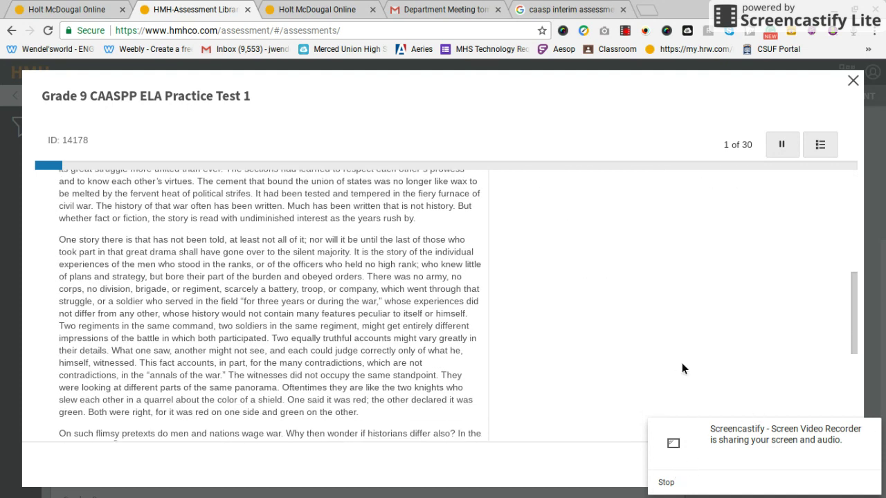
scroll(604, 323, up, 8)
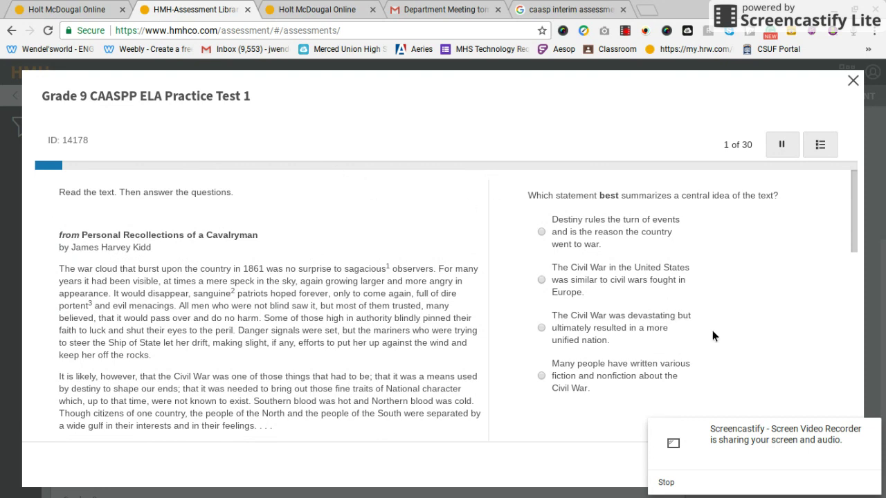
scroll(713, 333, down, 4)
scroll(713, 335, down, 5)
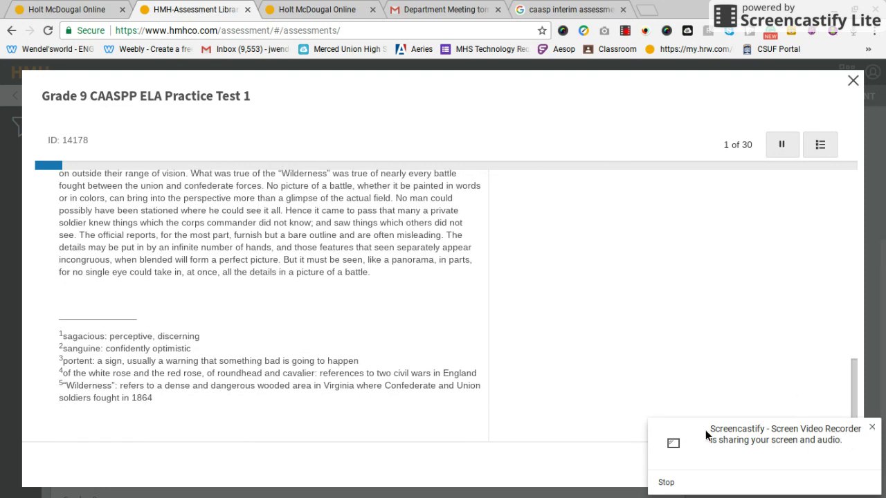
Step: Page through the Personal Recollections of a Cavalryman questions and on to question 9 about Great Expectations
click(825, 463)
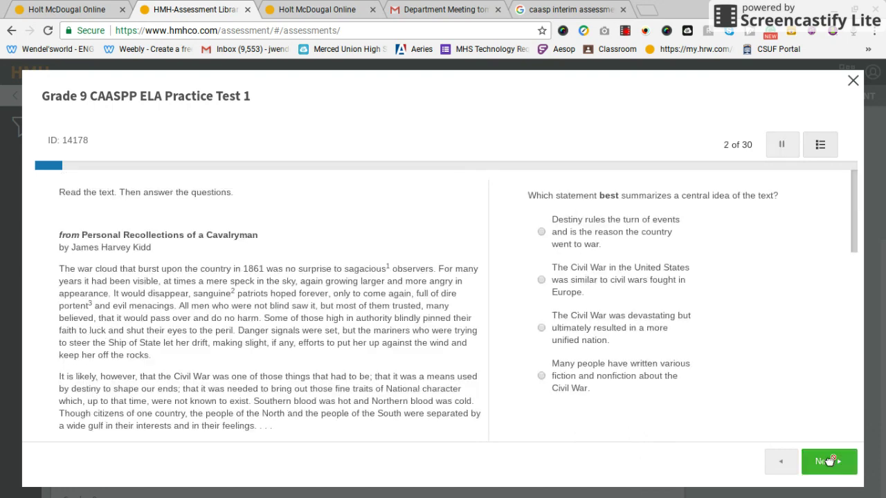
click(827, 462)
click(827, 462)
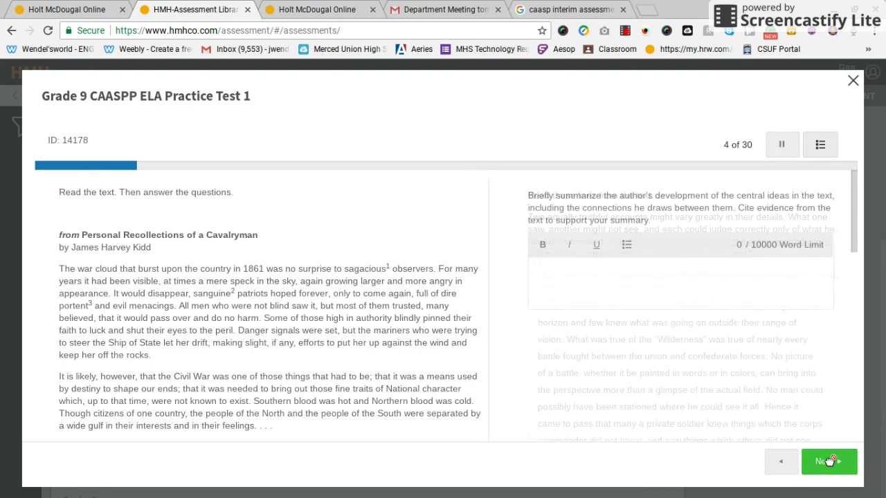
click(827, 463)
click(827, 463)
click(828, 462)
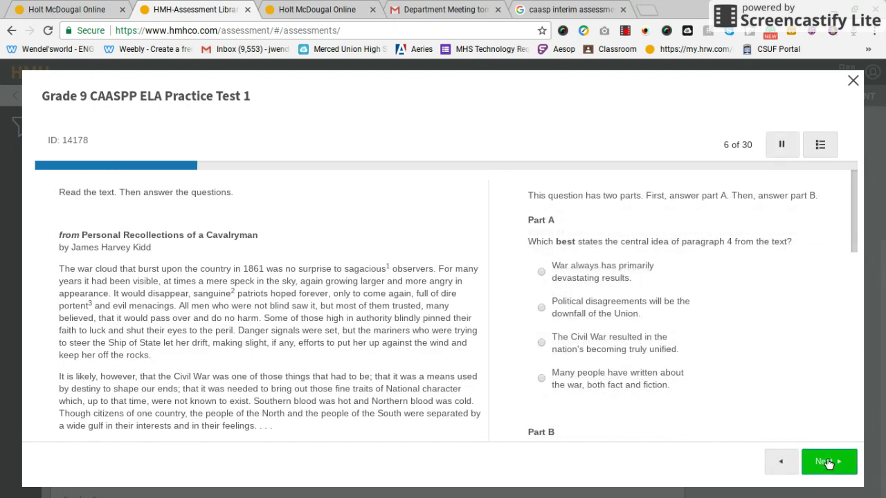
click(829, 461)
click(829, 462)
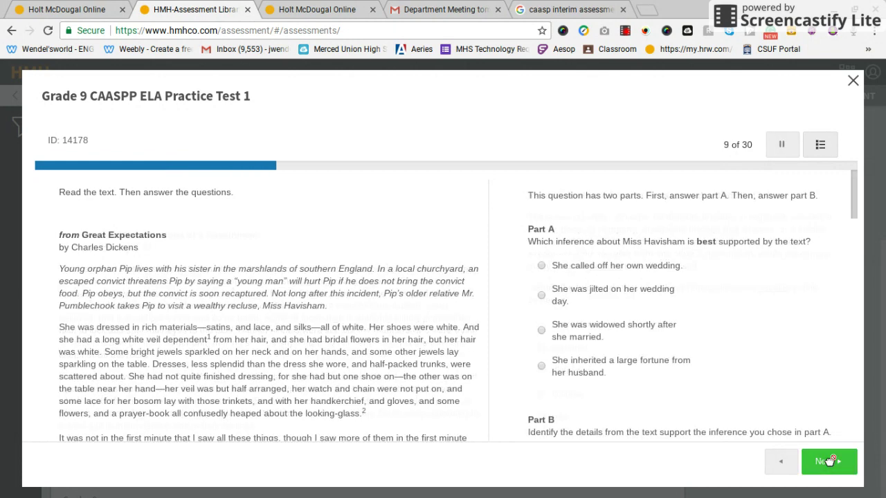
Step: Page through the remaining Great Expectations questions and on to question 18 about the snowstorm article
click(829, 462)
click(830, 463)
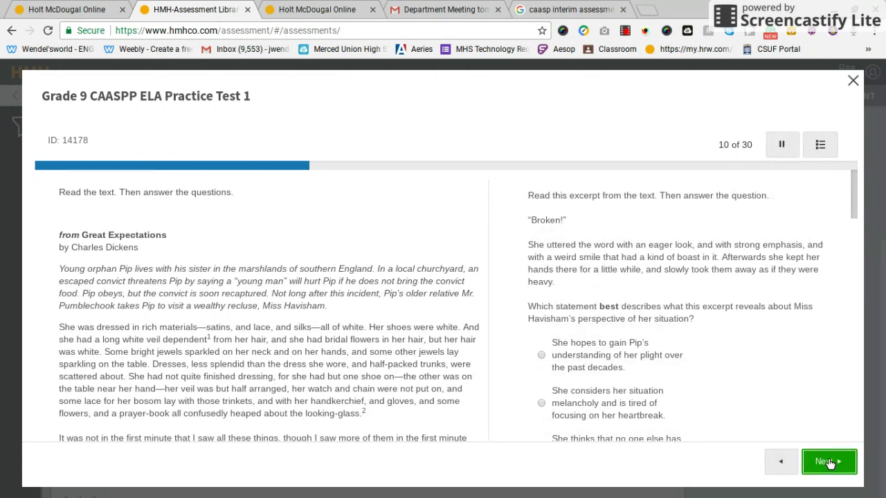
click(830, 462)
click(830, 463)
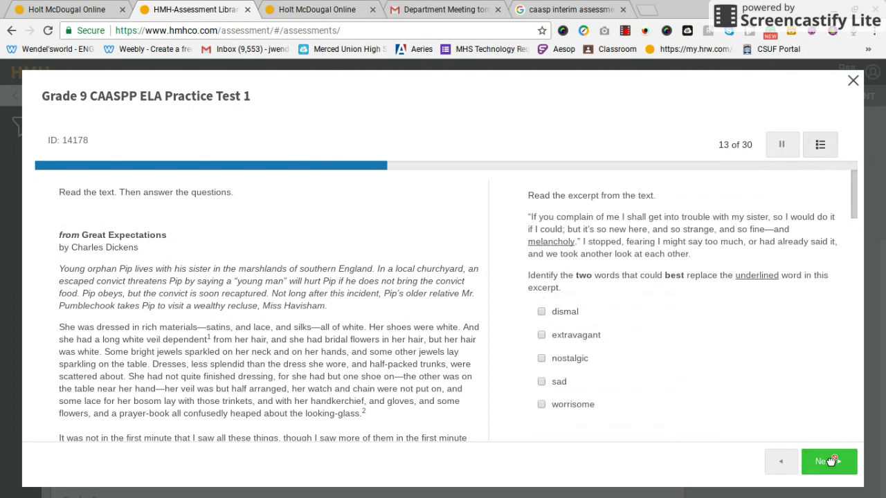
click(830, 463)
click(830, 462)
click(830, 462)
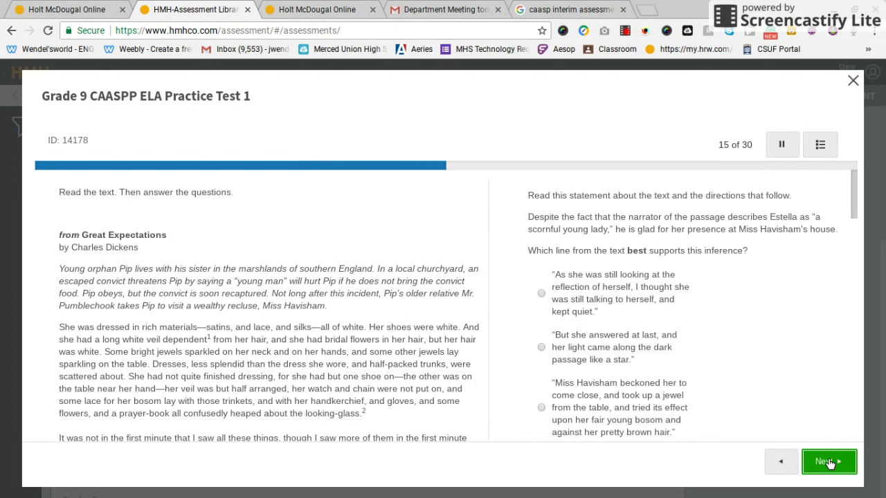
click(831, 461)
click(831, 462)
click(830, 463)
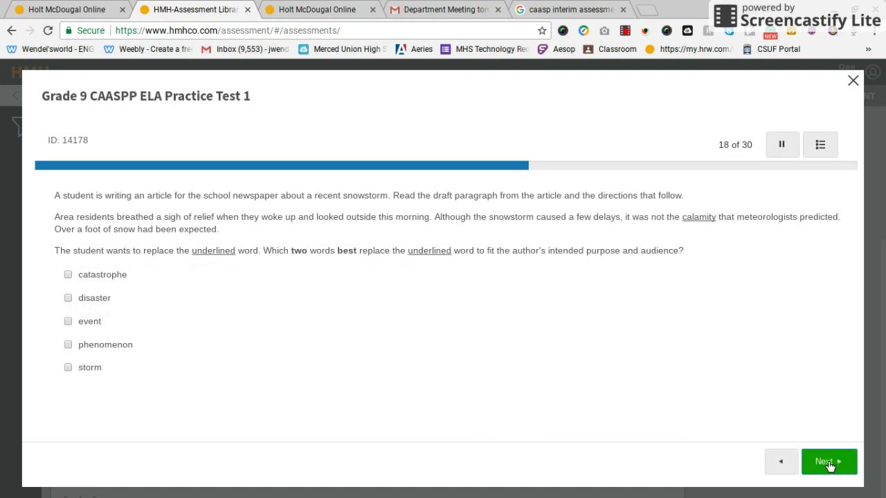
Step: Review the stand-alone writing questions 19 to 23, including the written-response field at the end of question 23
click(830, 462)
click(831, 462)
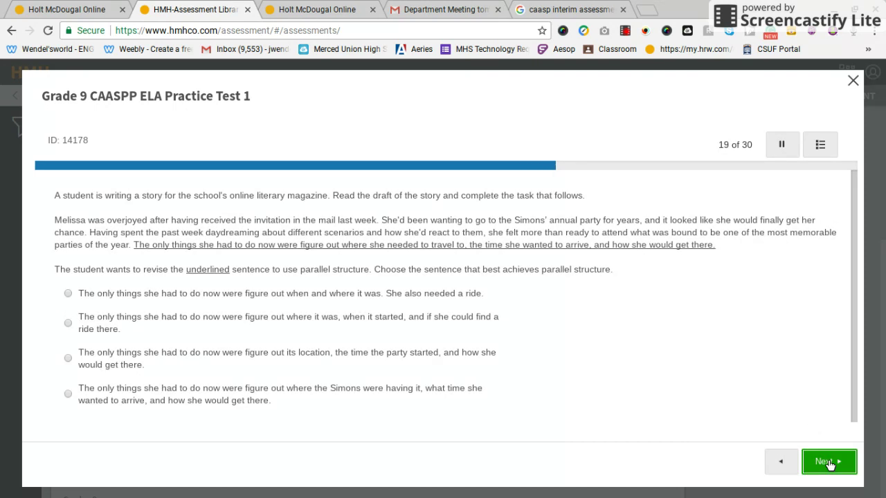
click(830, 462)
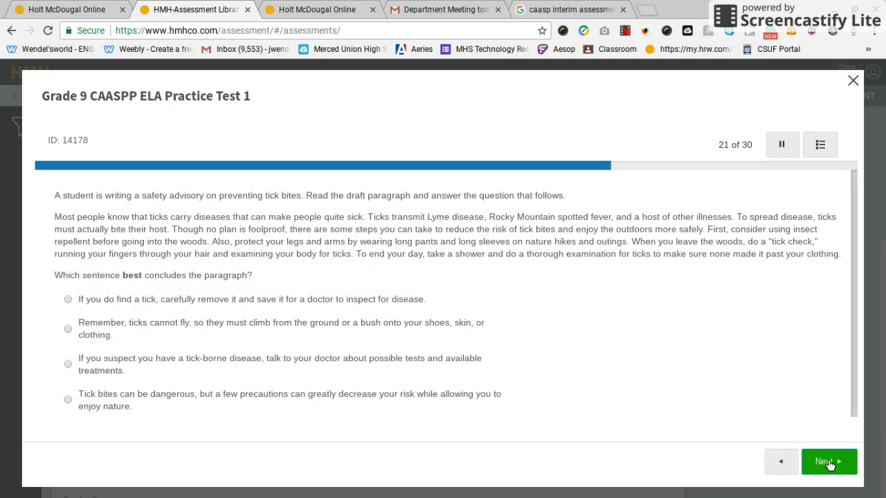
click(831, 463)
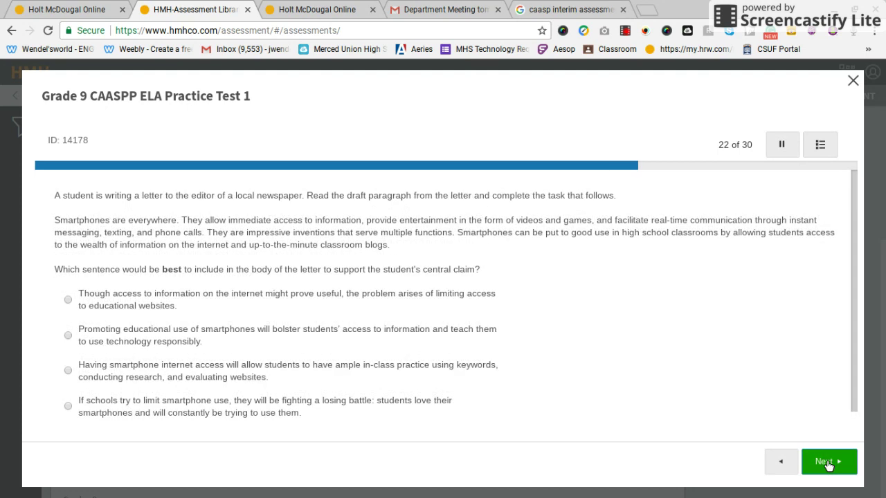
click(829, 462)
scroll(701, 319, down, 3)
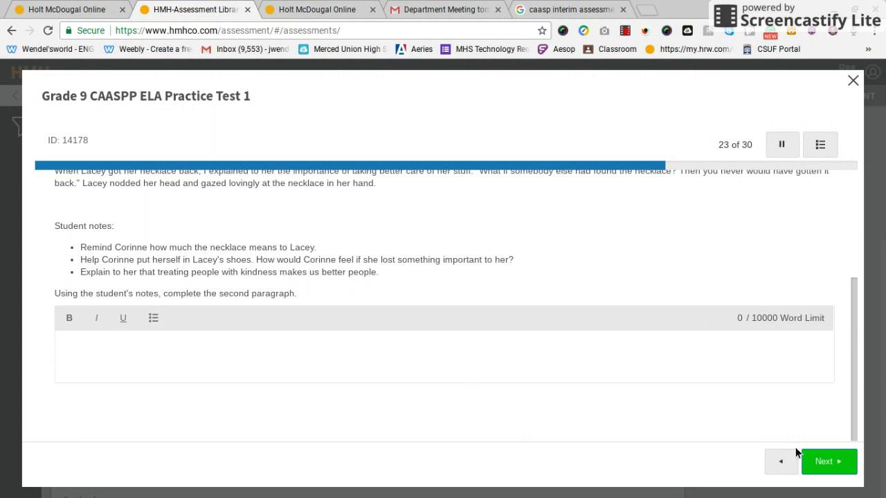
Step: View the audio-based questions 24 to 27 on Voyager 1 and Benjamin Banneker
click(826, 464)
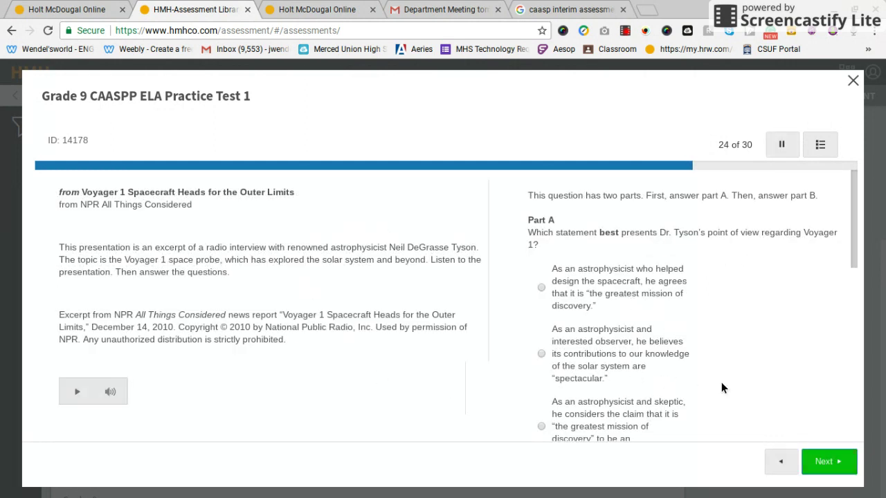
click(829, 462)
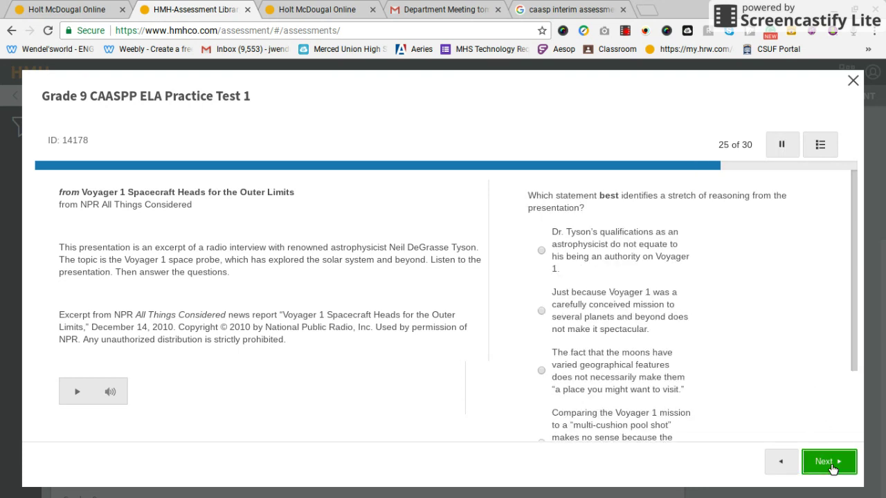
click(830, 462)
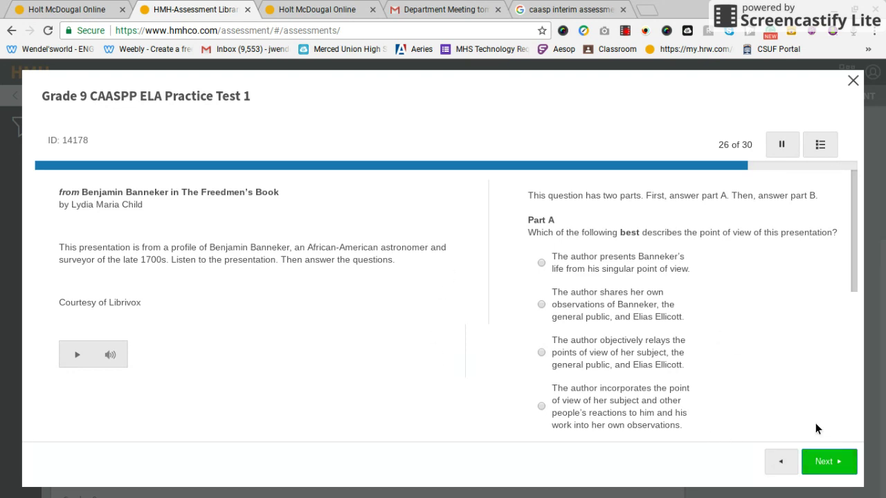
click(831, 461)
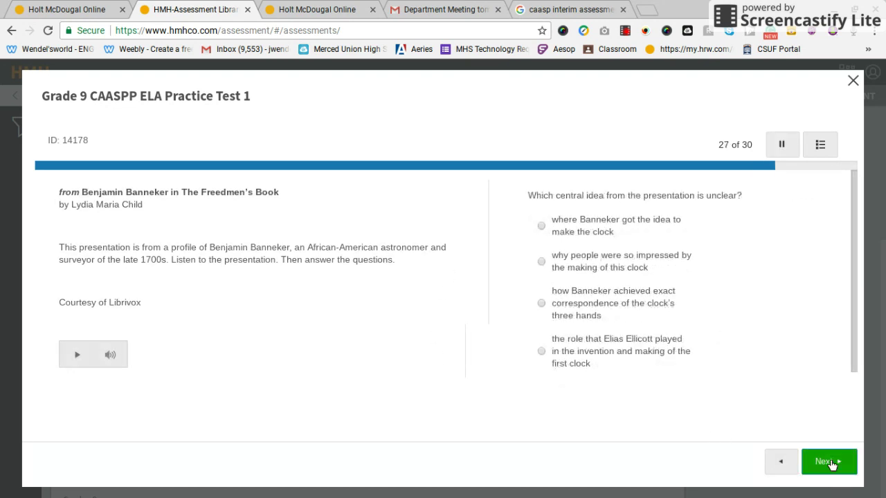
Step: Examine research question 28 on the Siberian craters and advance to question 29 on Madame C. J. Walker
click(830, 462)
scroll(729, 310, down, 1)
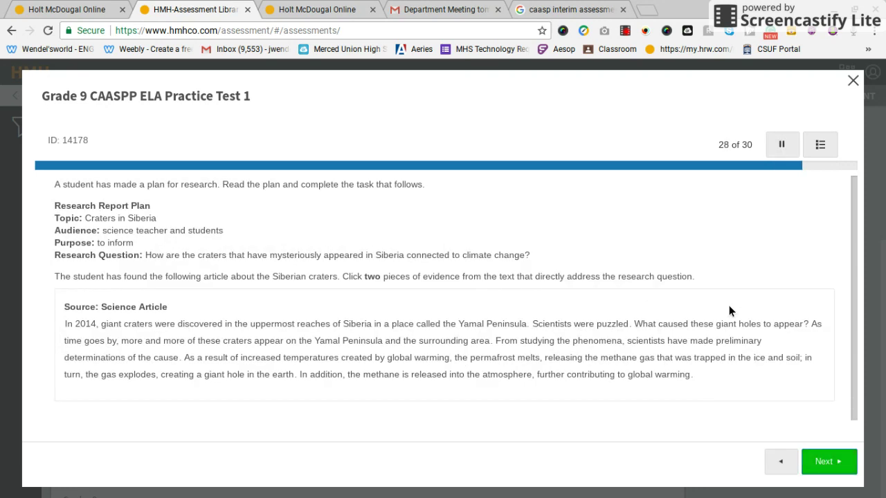
scroll(729, 312, down, 1)
click(829, 461)
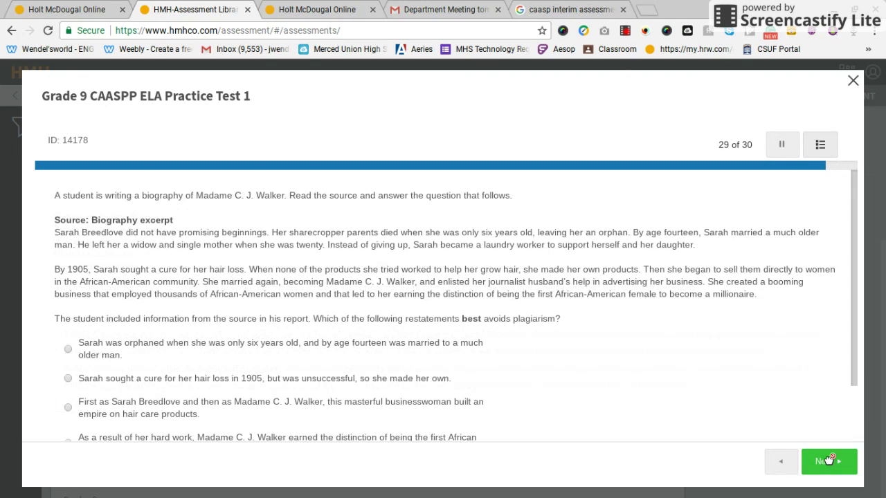
Step: Review the answer choices of question 29 and the honeybee question 30, and close the test preview
scroll(635, 298, down, 1)
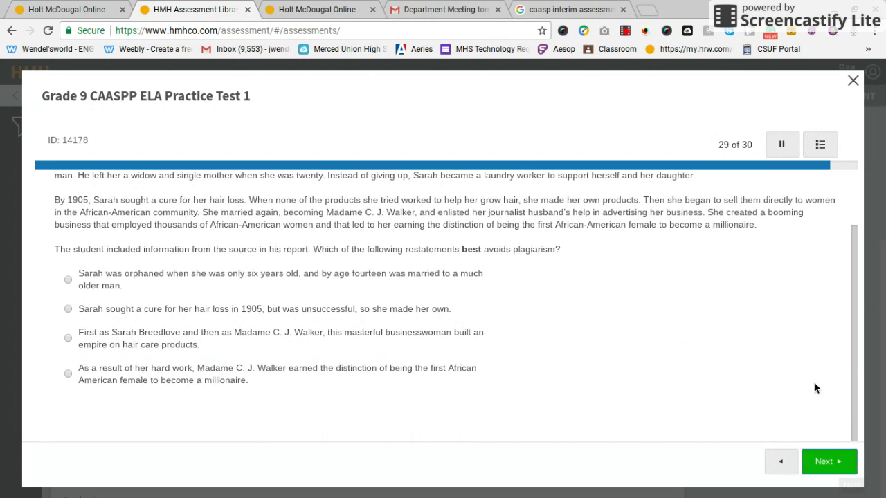
click(827, 461)
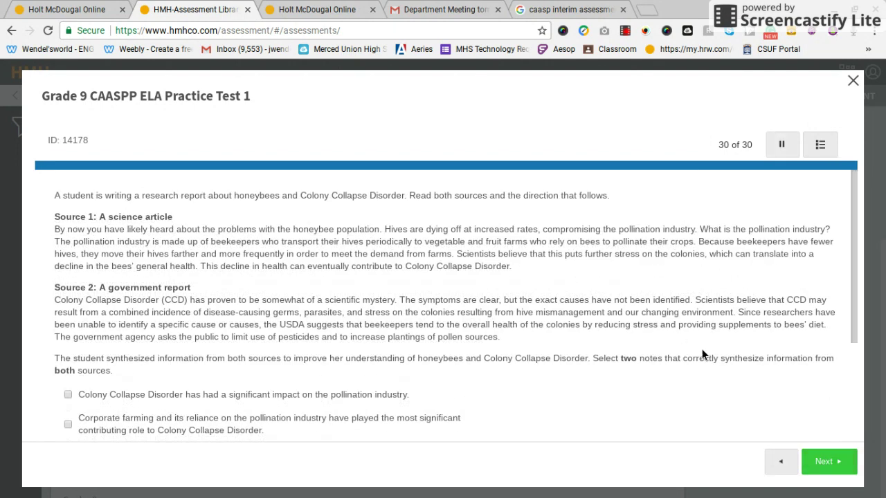
scroll(725, 346, down, 3)
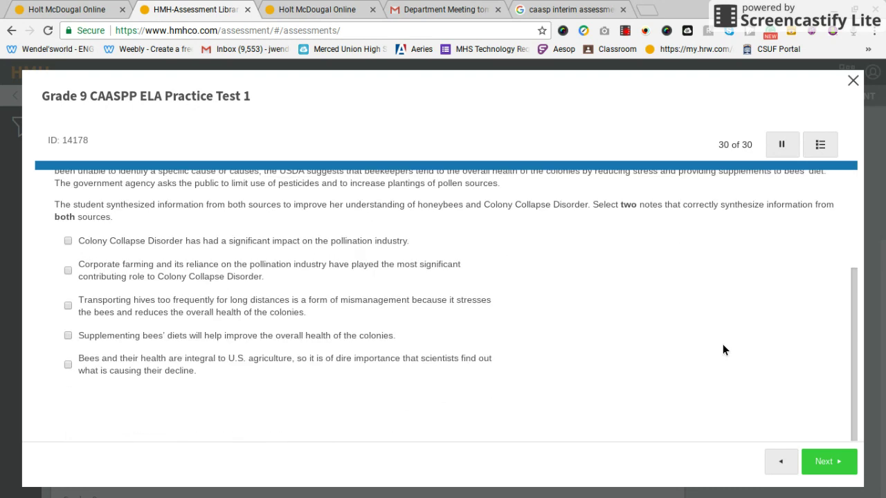
scroll(724, 346, up, 3)
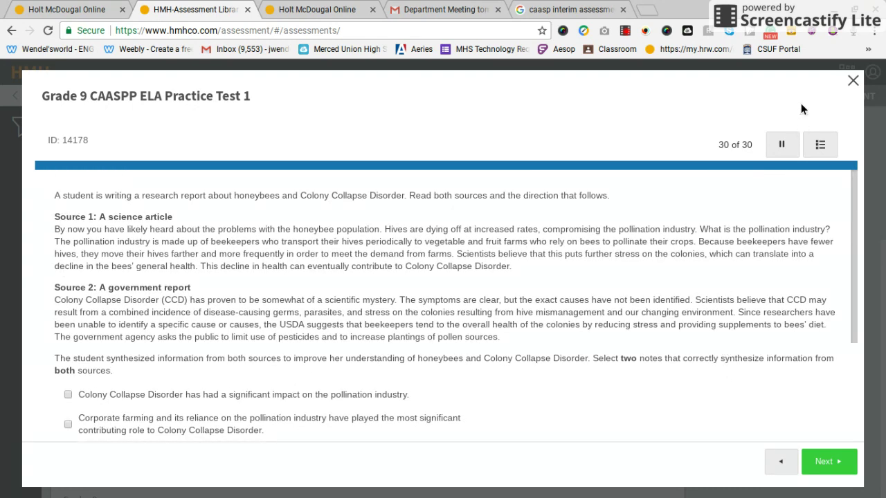
click(853, 82)
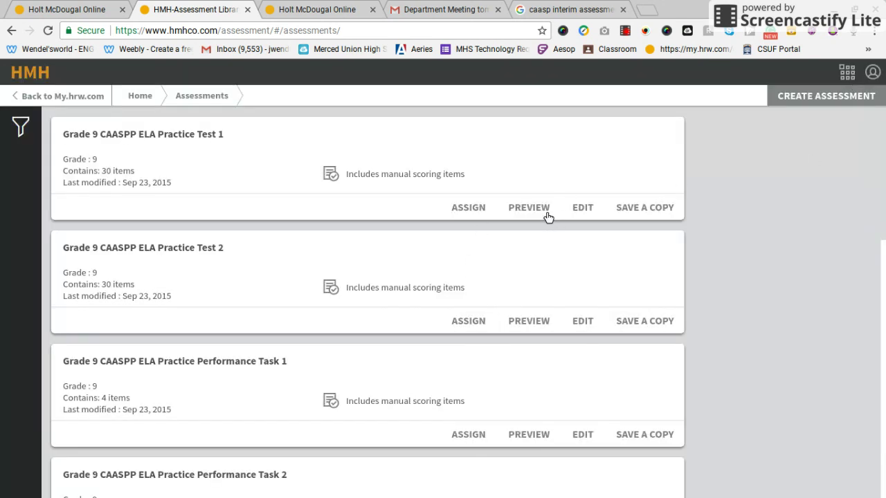
Step: Open Grade 9 CAASPP ELA Practice Test 1 for editing and look through its item list with standards and question types
click(582, 207)
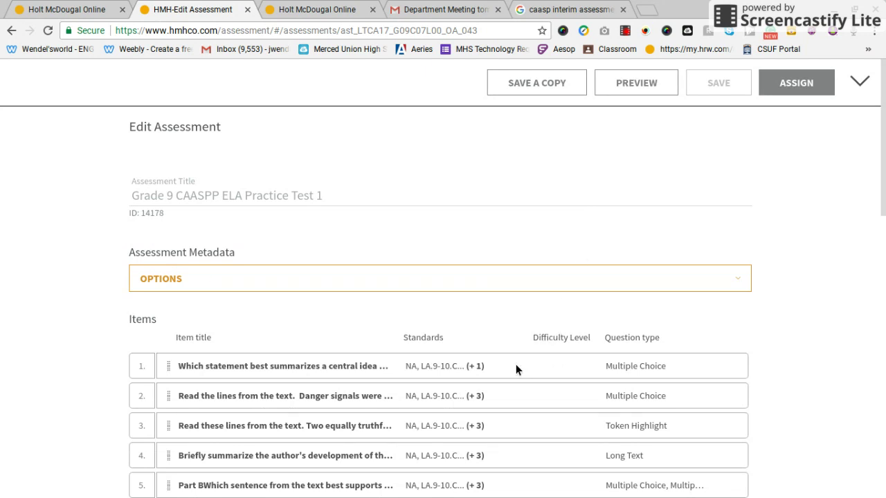
scroll(609, 377, down, 10)
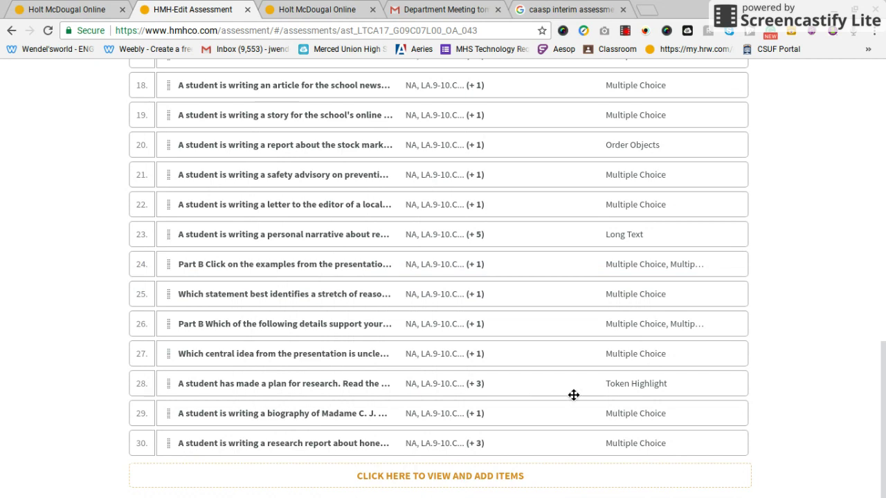
scroll(574, 396, up, 8)
scroll(573, 395, up, 3)
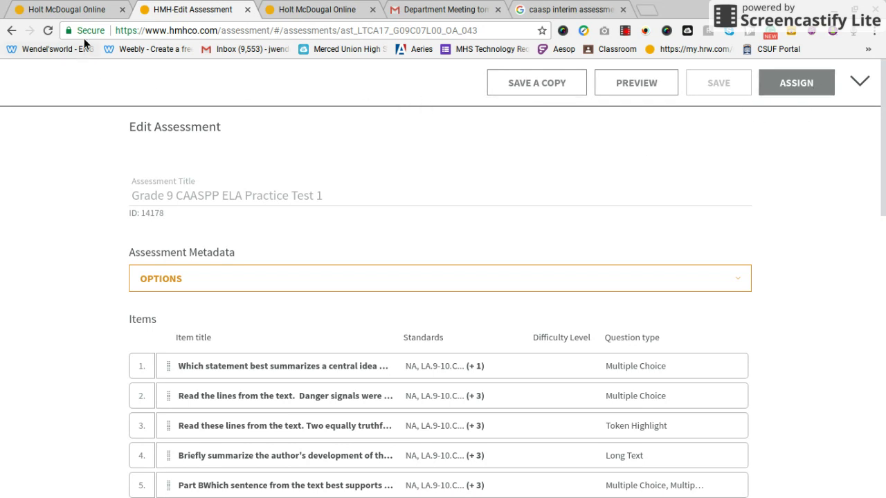
click(69, 10)
click(336, 10)
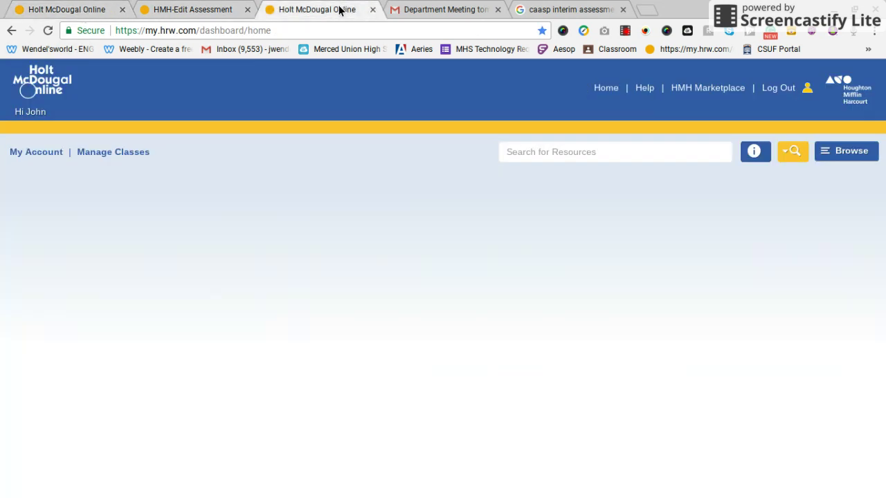
click(547, 10)
mouse_move(634, 495)
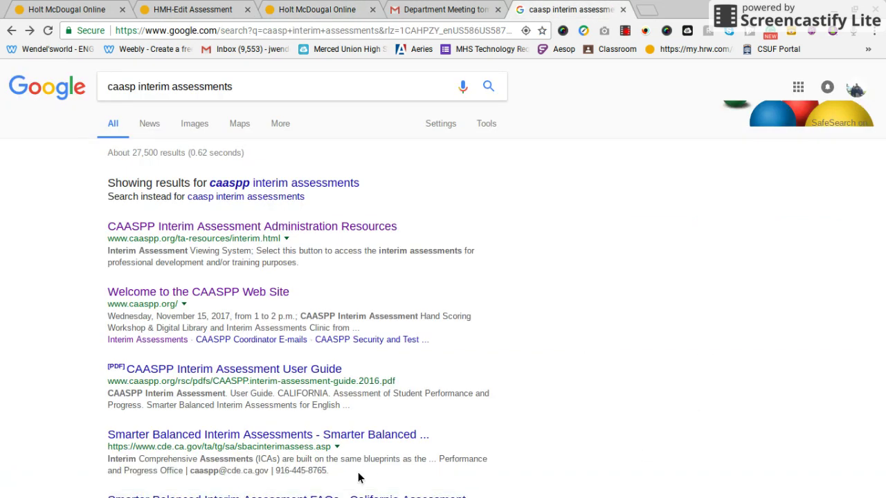
click(266, 484)
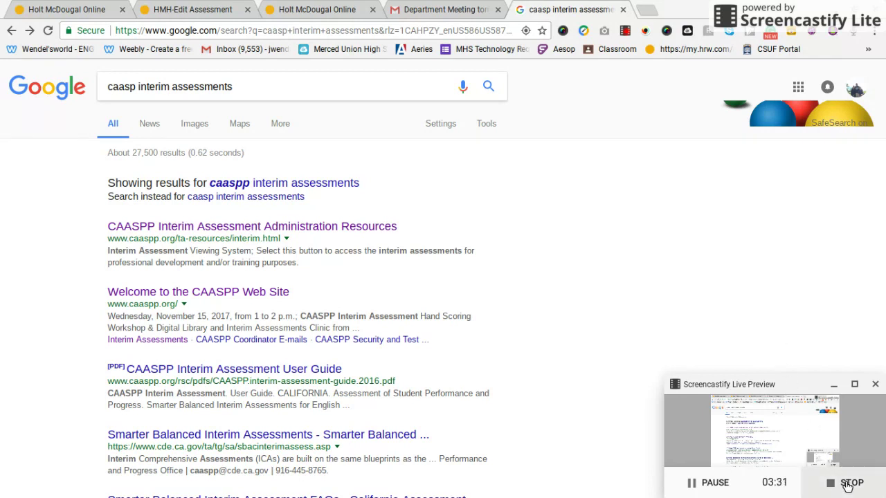
click(295, 9)
click(177, 7)
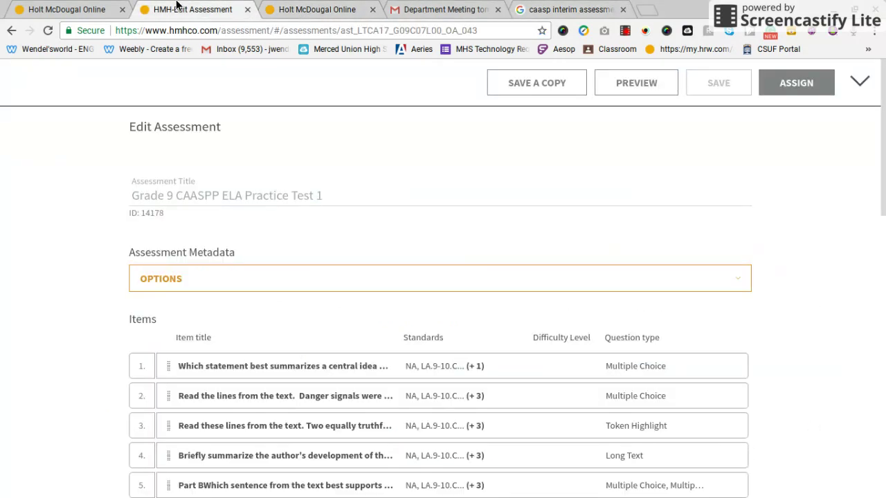
click(69, 9)
Step: Return to the assessment library, start assigning Grade 9 CAASPP ELA Practice Test 1, and choose the class 2017-English1PreAP-Per-1-1388
click(187, 15)
click(11, 30)
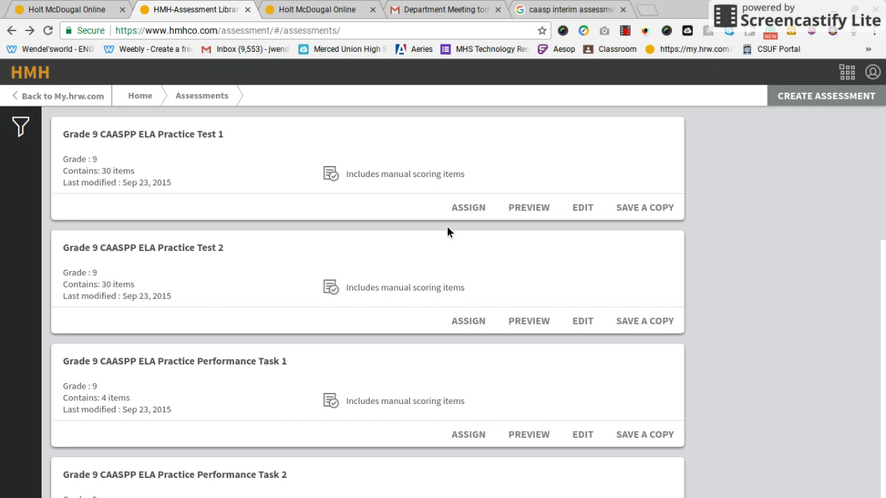
click(475, 215)
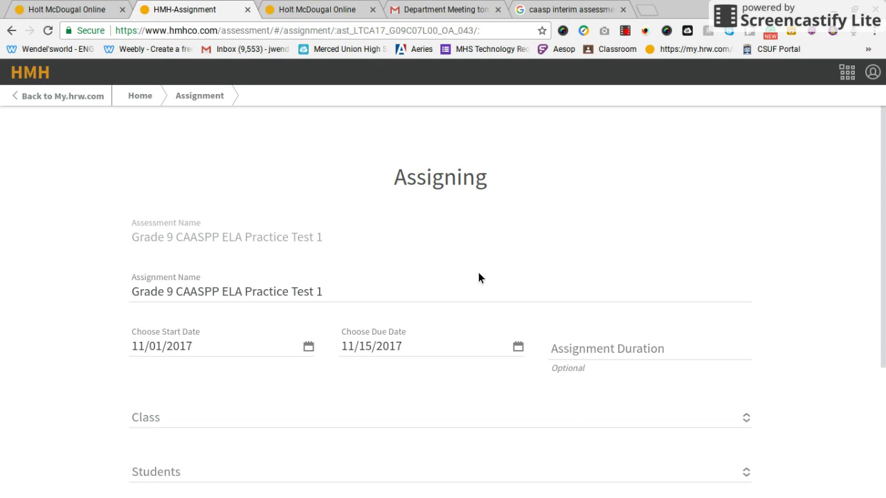
scroll(471, 277, down, 3)
click(748, 261)
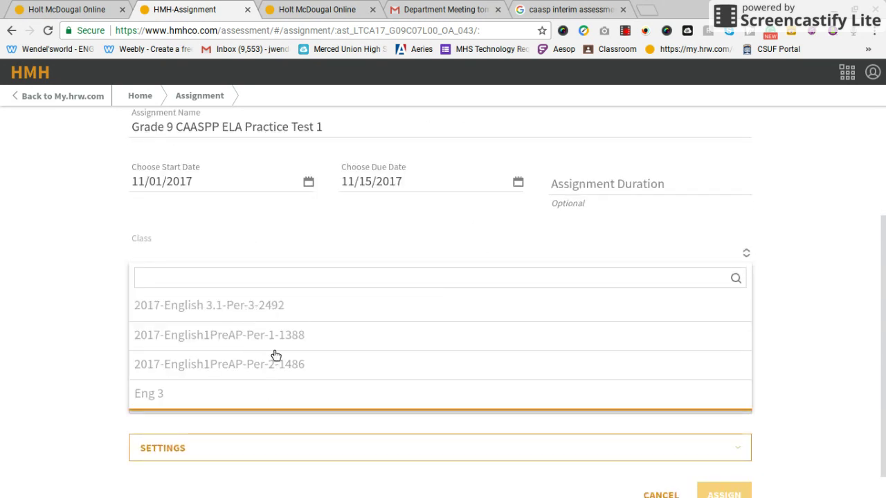
click(291, 335)
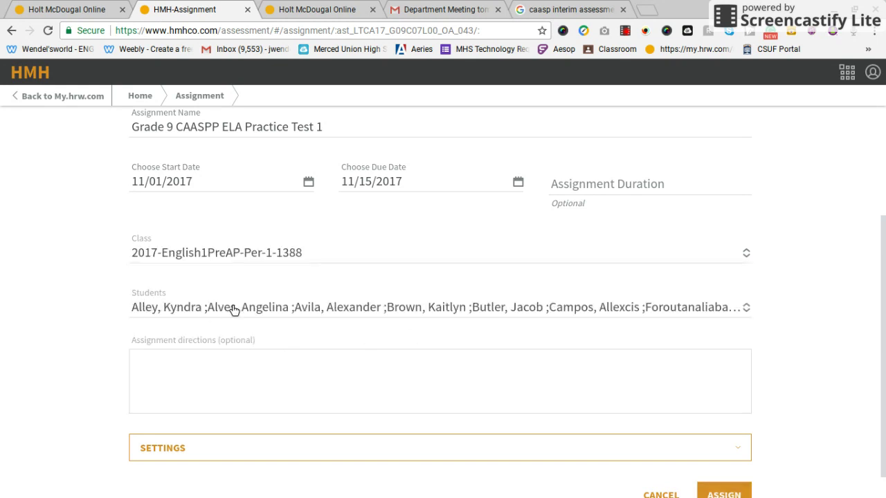
Step: Review the assignment form's students, directions, settings, and start and due dates
scroll(451, 350, down, 1)
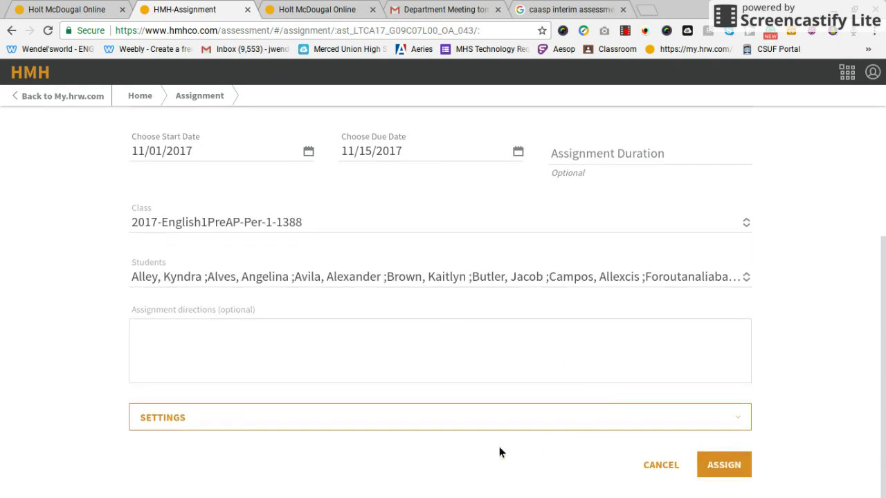
scroll(383, 317, up, 3)
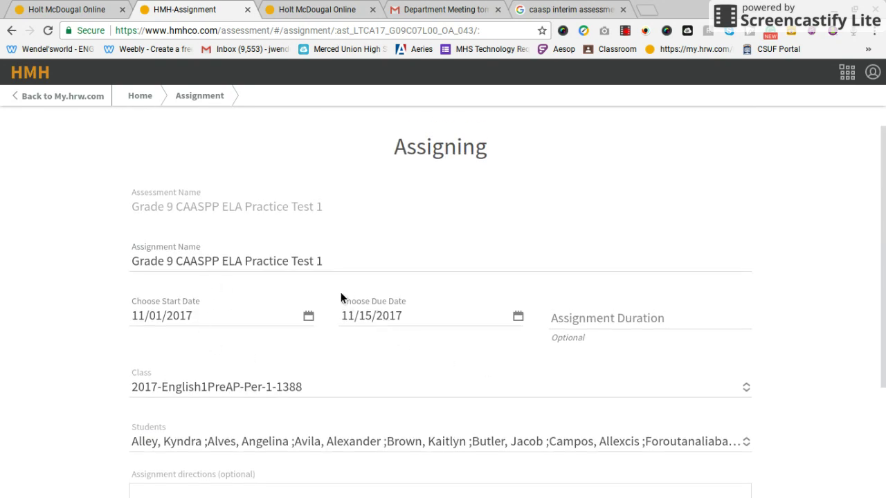
scroll(429, 342, up, 1)
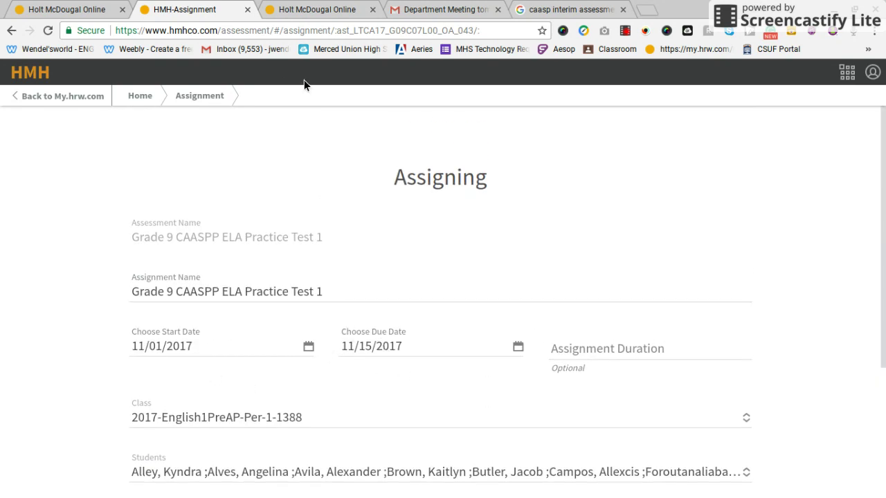
click(302, 12)
click(177, 8)
click(94, 10)
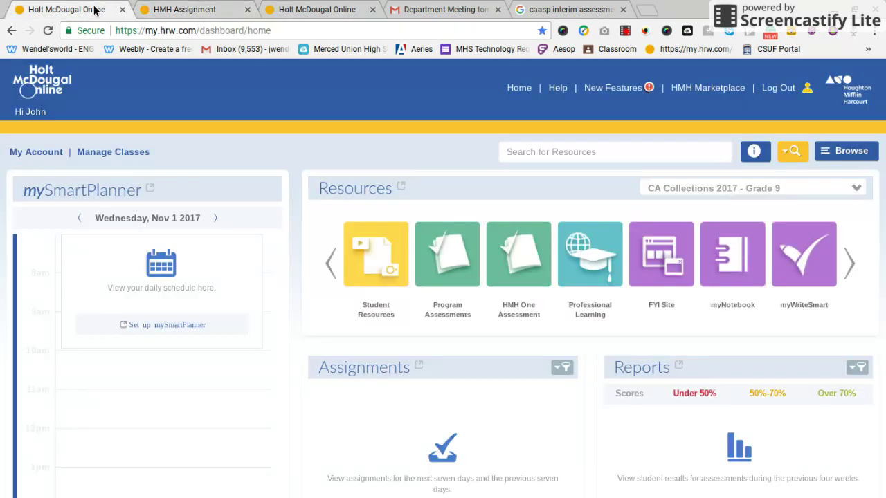
click(581, 10)
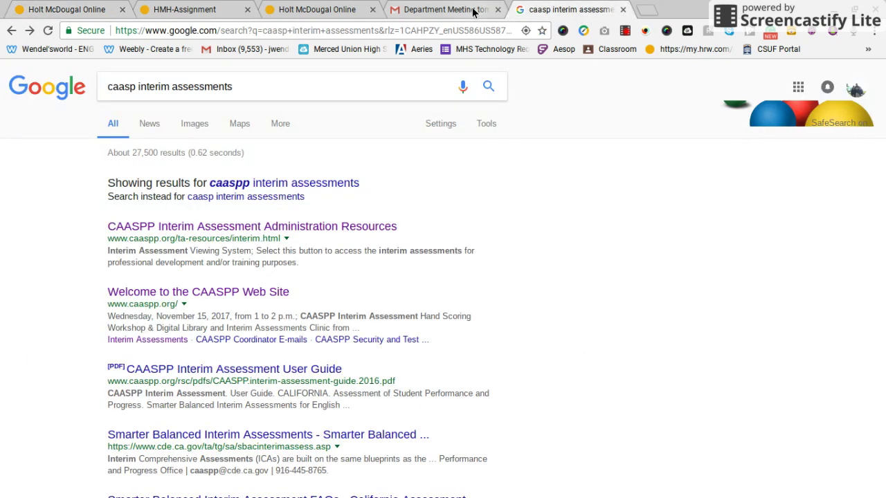
click(473, 10)
click(561, 8)
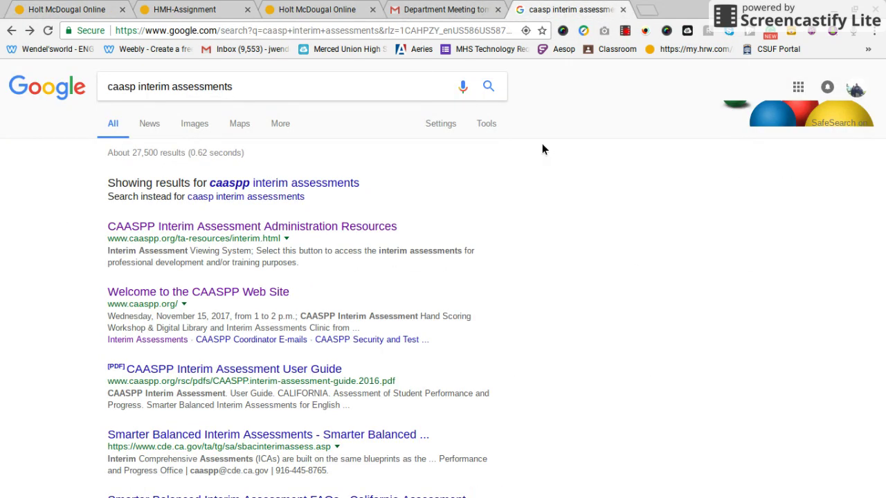